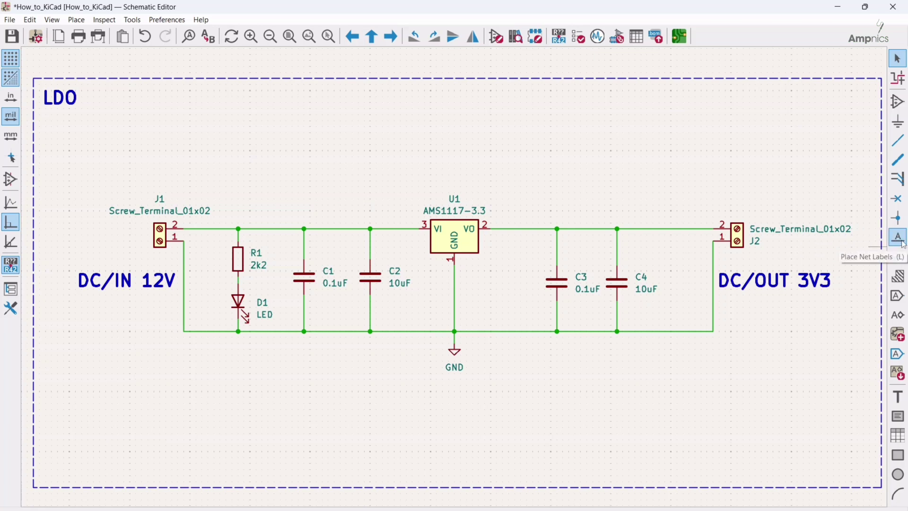
# Place a net label named IN_12V on the input wire between R1 and C1
pyautogui.click(902, 244)
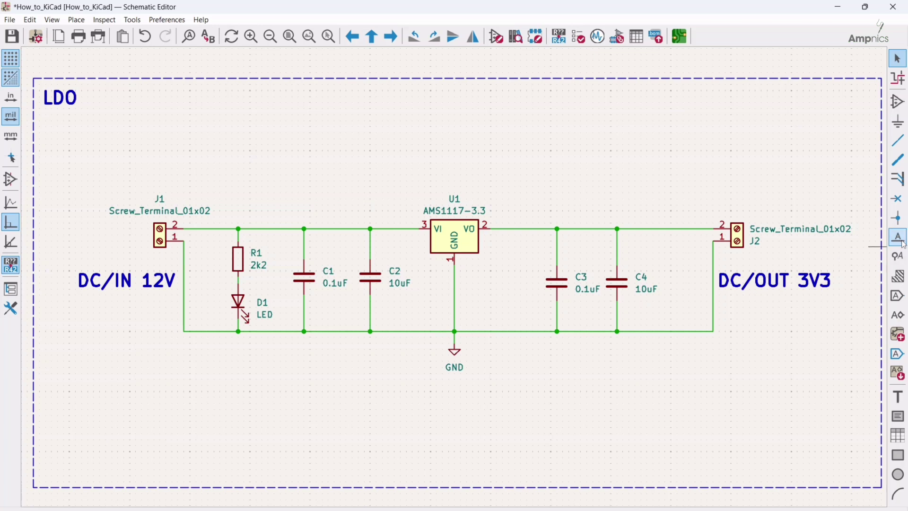
pyautogui.click(877, 246)
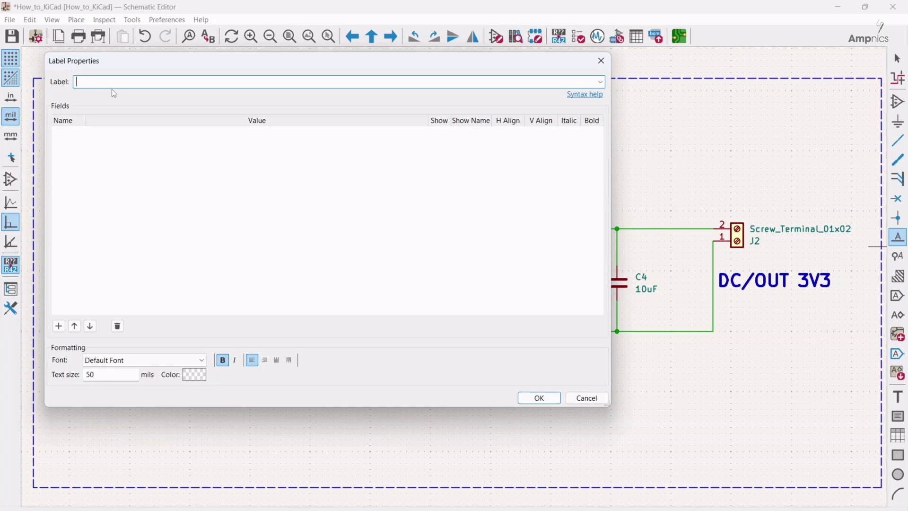
pyautogui.write('i')
pyautogui.click(539, 397)
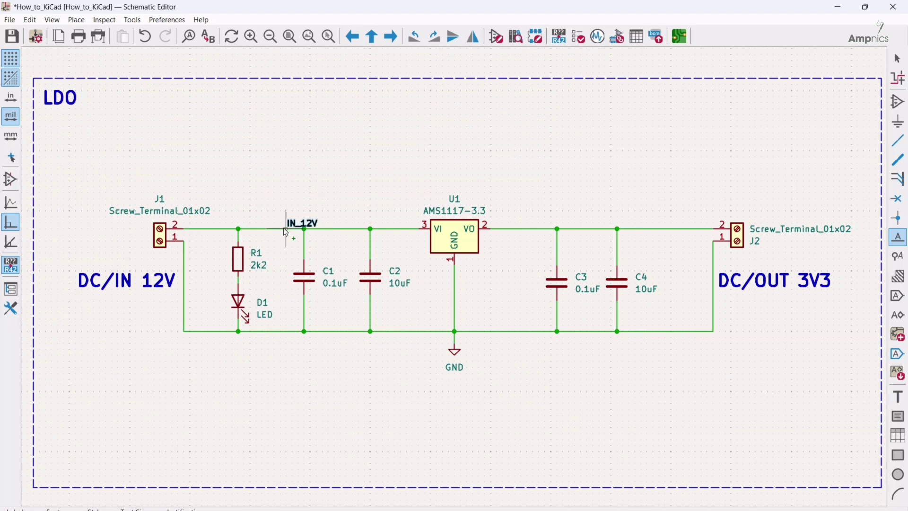
pyautogui.click(251, 229)
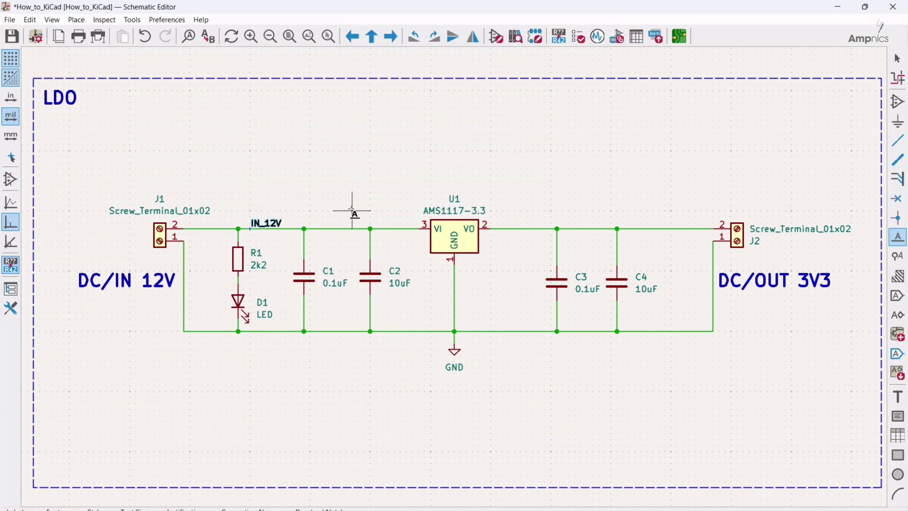
pyautogui.press('Escape')
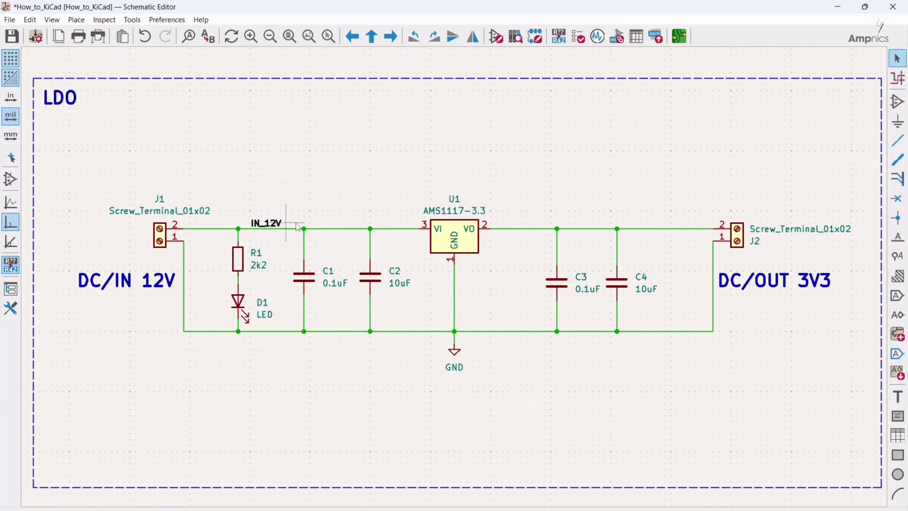
# Duplicate the IN_12V net label onto the output wire between C3 and C4
pyautogui.click(276, 226)
pyautogui.hotkey('ctrl', 'd')
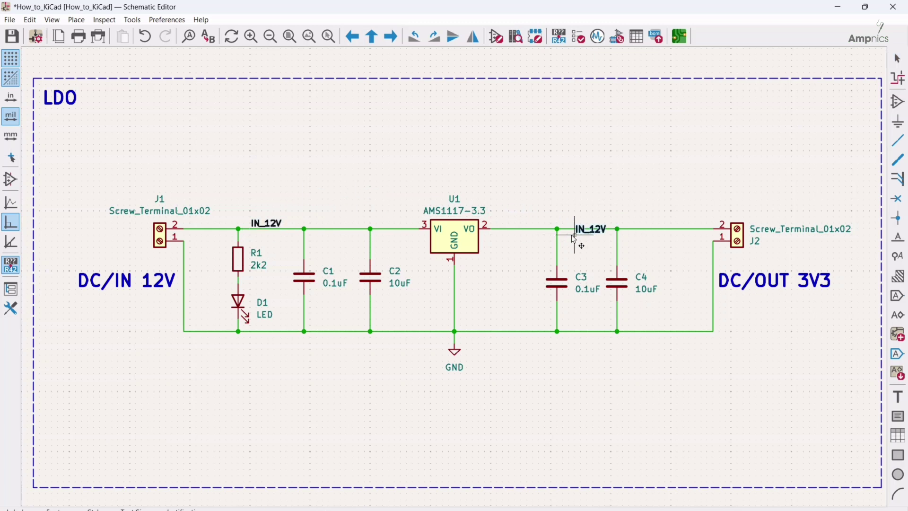
pyautogui.click(584, 229)
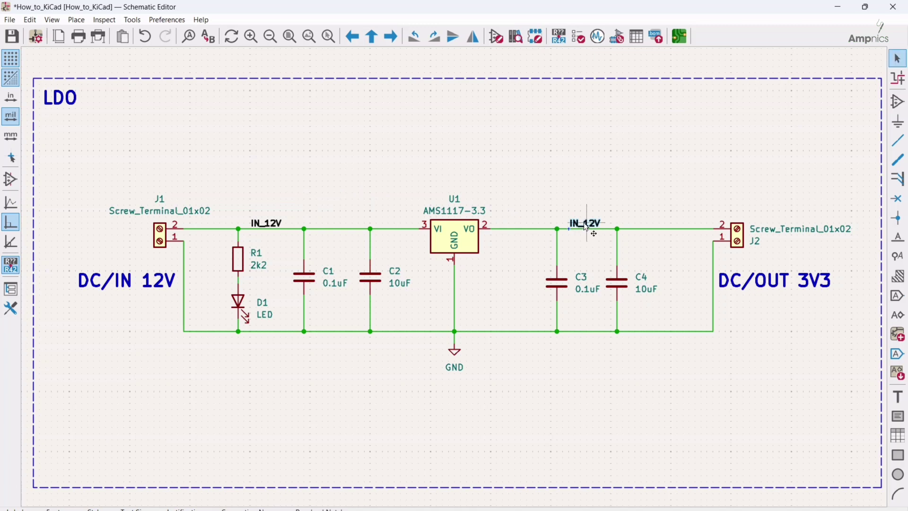
# Rename the copied net label on the output wire to OUT_3V3
pyautogui.doubleClick(584, 223)
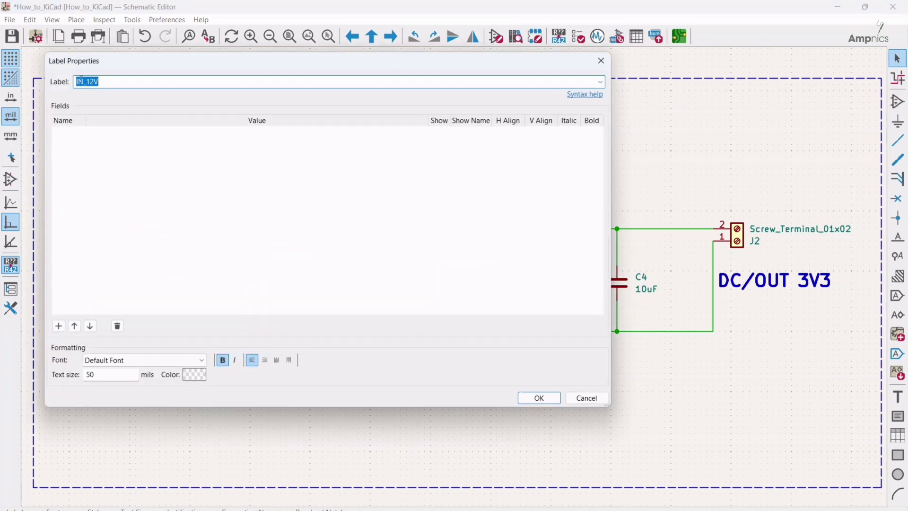
pyautogui.click(86, 81)
pyautogui.press('BackSpace')
pyautogui.press('BackSpace')
pyautogui.press('BackSpace')
pyautogui.write('OUT')
pyautogui.click(534, 399)
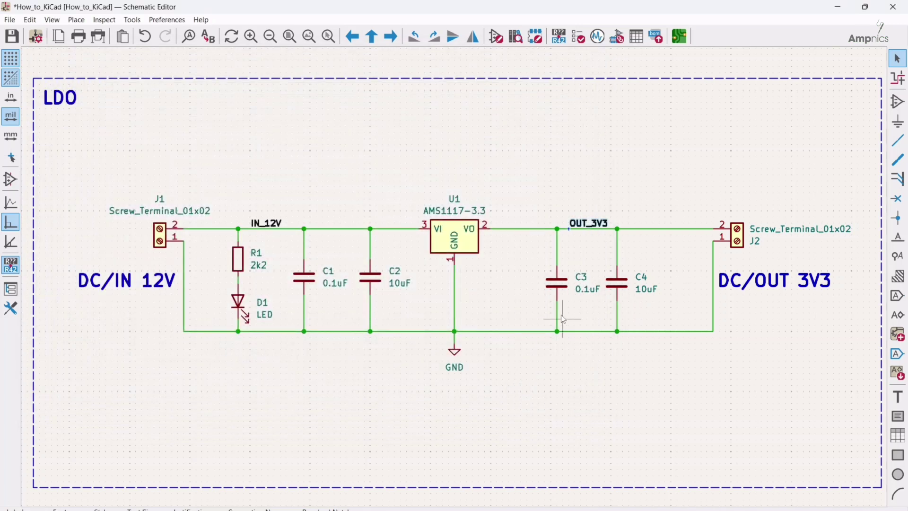
pyautogui.scroll(-2, 462, 278)
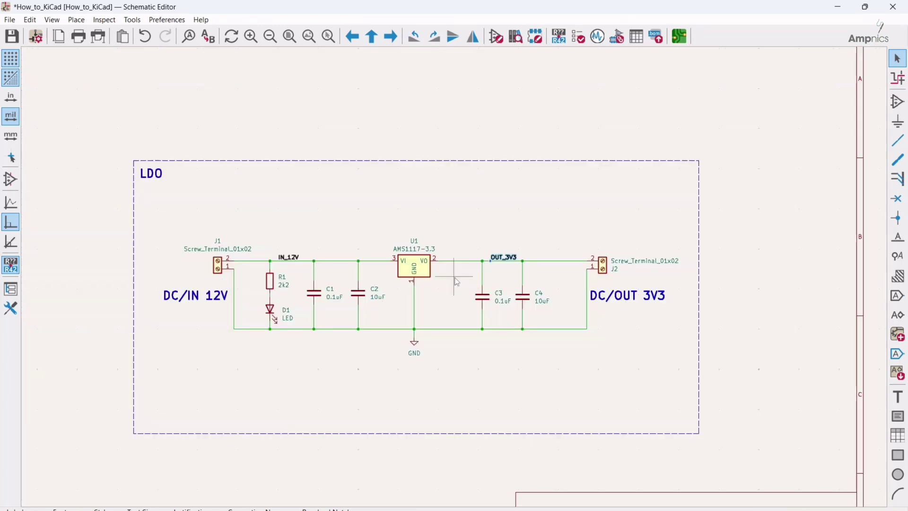
pyautogui.scroll(1, 475, 309)
pyautogui.scroll(1, 524, 265)
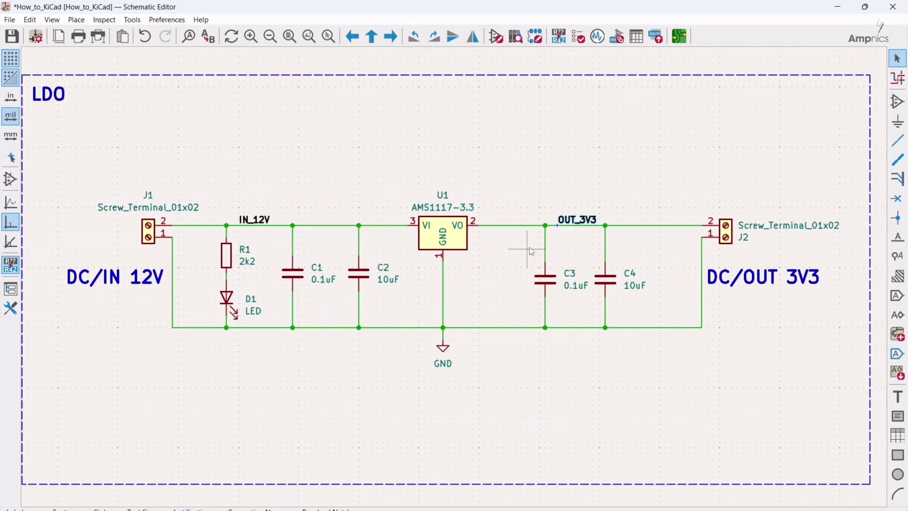
pyautogui.scroll(-3, 529, 246)
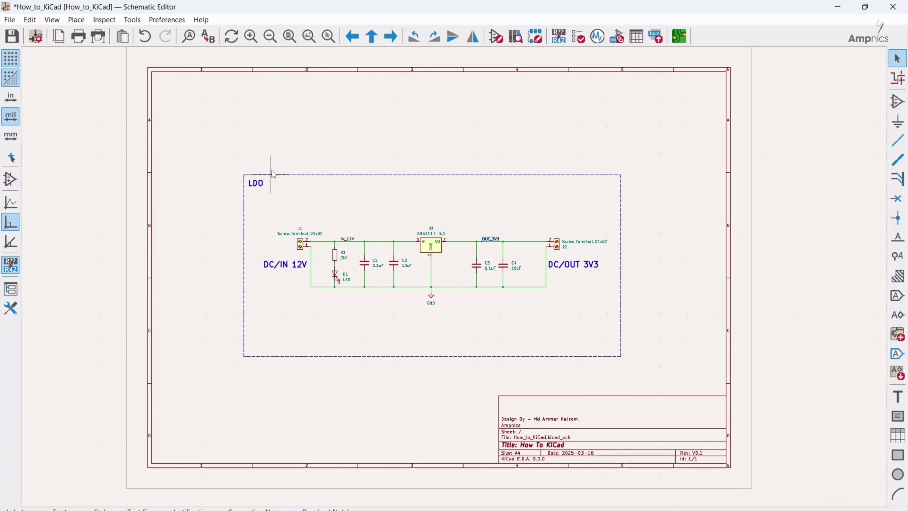
pyautogui.scroll(3, 455, 277)
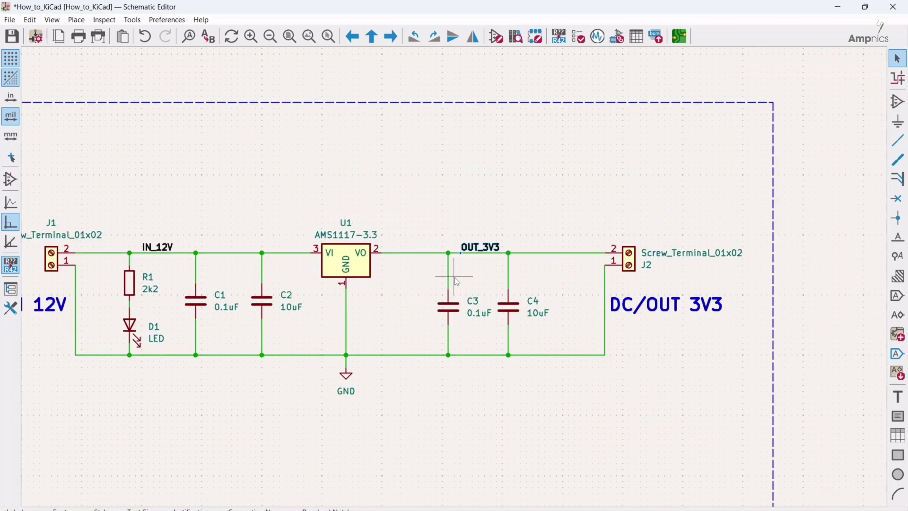
pyautogui.scroll(-1, 412, 259)
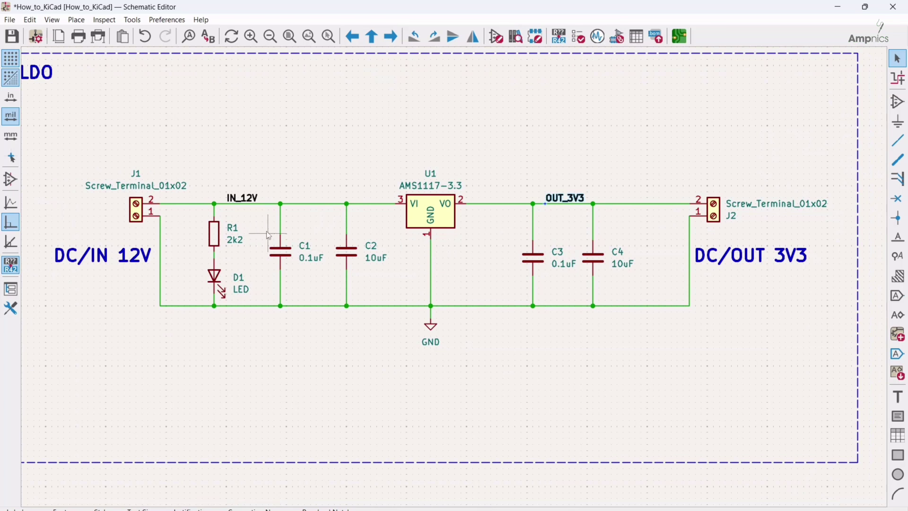
# Place a global label named INPUT with the Input shape, rotated vertically, just above the wire junction at C1
pyautogui.click(895, 297)
pyautogui.click(784, 301)
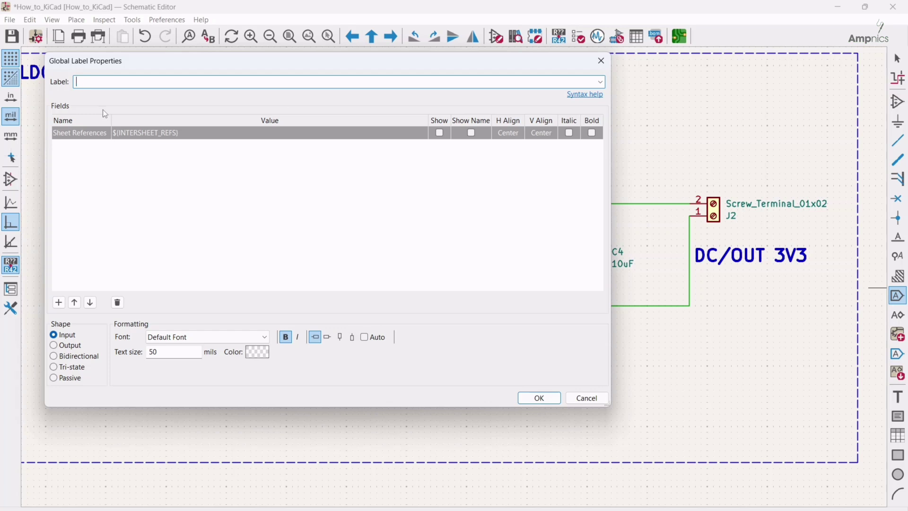
pyautogui.write('INPUT')
pyautogui.click(534, 397)
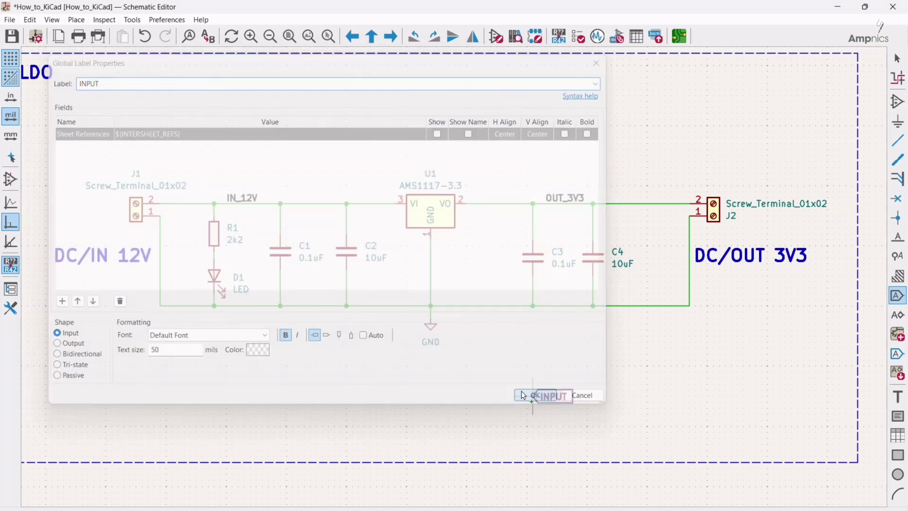
pyautogui.press('r')
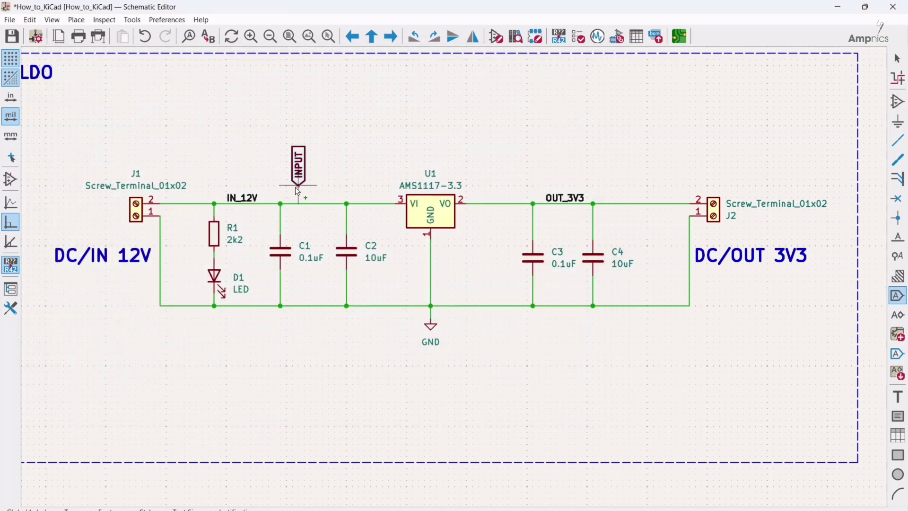
pyautogui.click(283, 194)
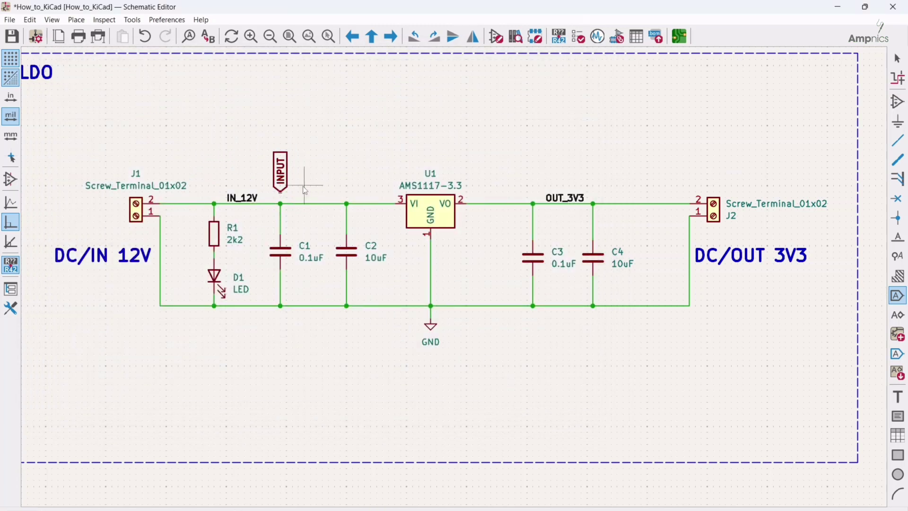
pyautogui.press('Escape')
# Delete the IN_12V and OUT_3V3 net labels from the input and output wires
pyautogui.press('Delete')
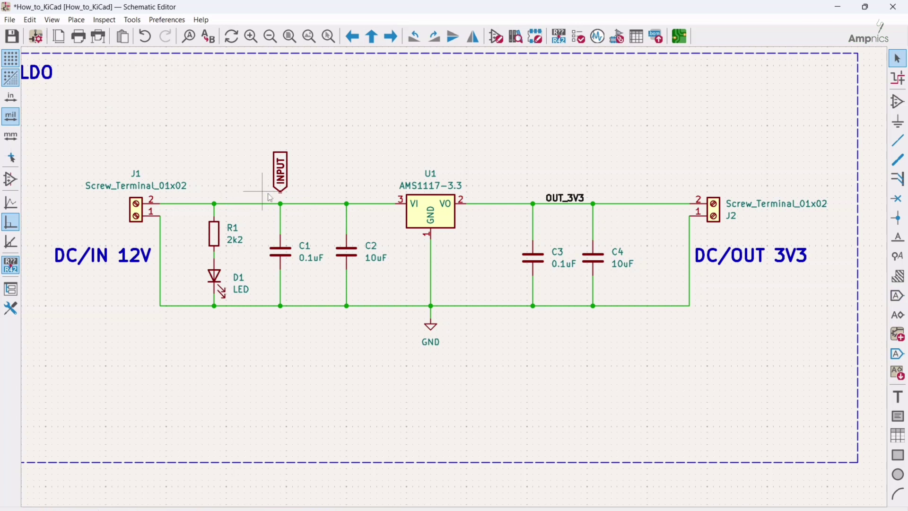
pyautogui.click(565, 198)
pyautogui.press('Delete')
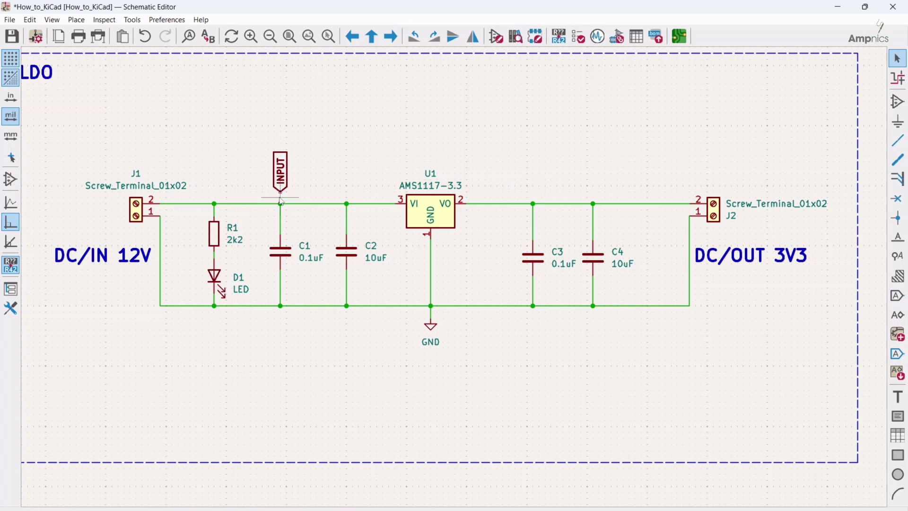
# Wire the INPUT global label to the junction above C1 and add a wired copy of the label above C3
pyautogui.press('w')
pyautogui.press('Escape')
pyautogui.hotkey('ctrl', 'd')
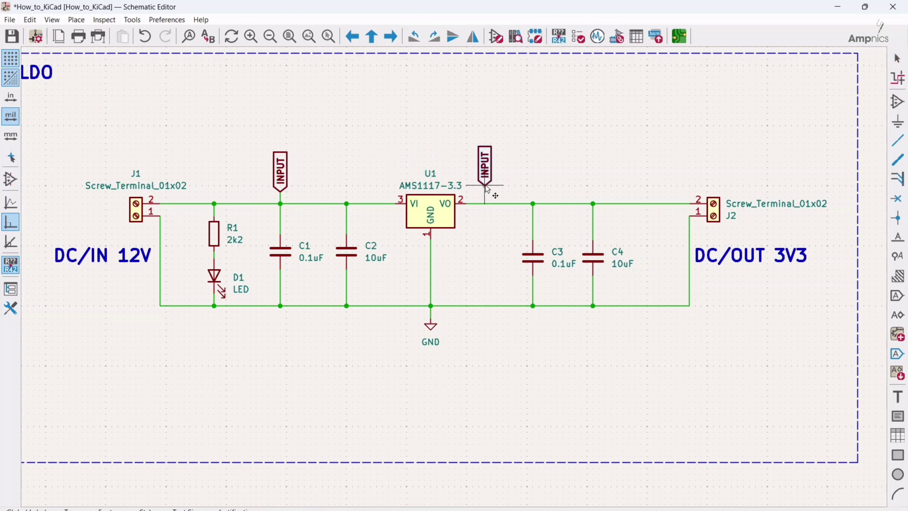
pyautogui.click(533, 194)
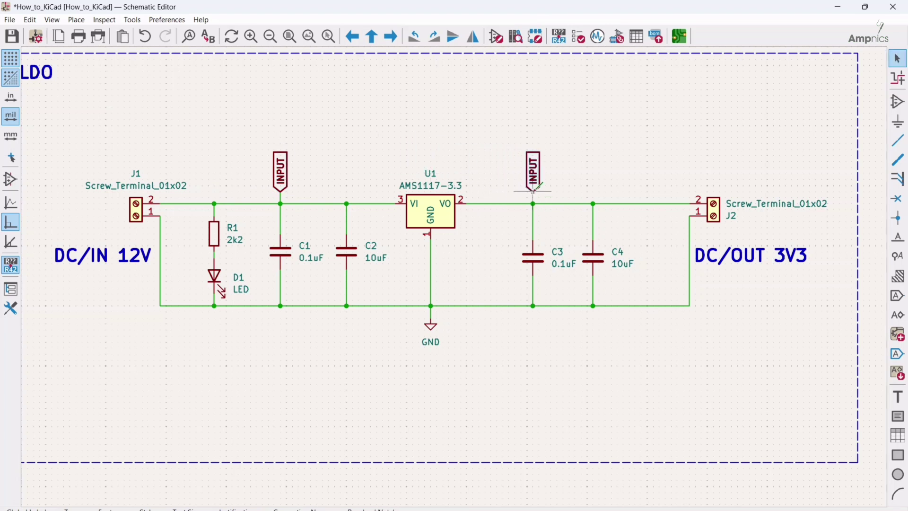
pyautogui.press('w')
pyautogui.press('Escape')
# Rename the copied global label above C3 to OUTPUT
pyautogui.click(542, 181)
pyautogui.doubleClick(542, 181)
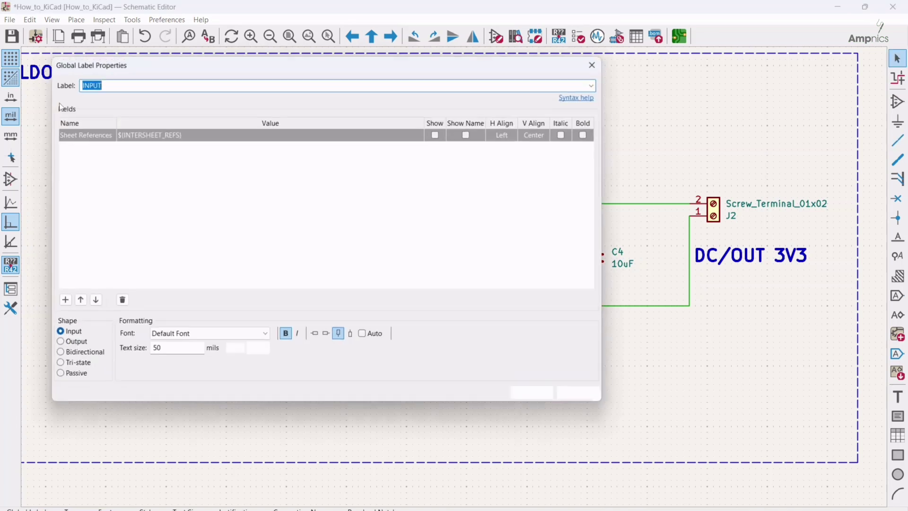
pyautogui.click(83, 82)
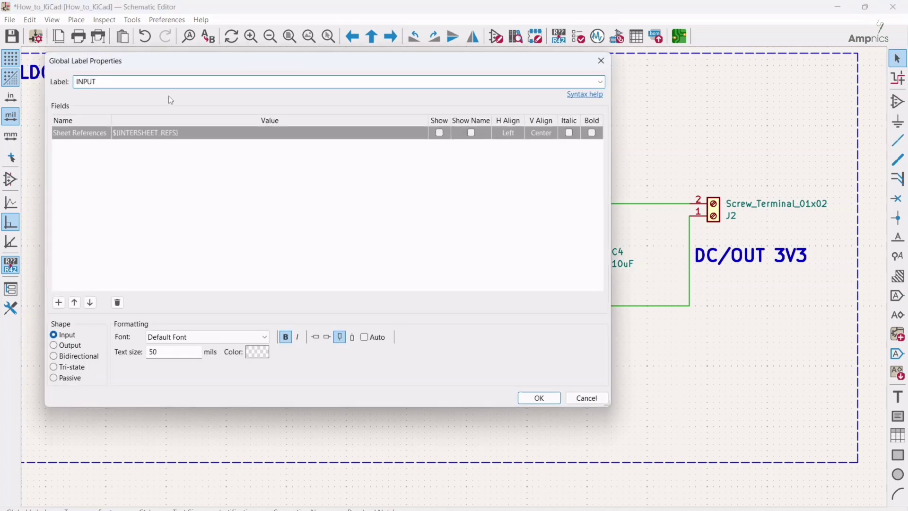
pyautogui.press('BackSpace')
pyautogui.press('BackSpace')
pyautogui.write('OUT')
pyautogui.click(540, 398)
pyautogui.scroll(-2, 497, 402)
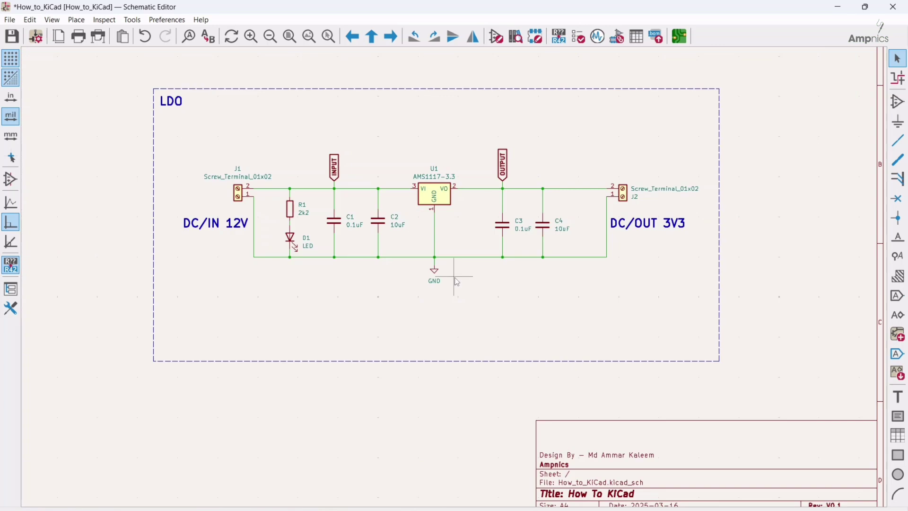
pyautogui.scroll(3, 473, 286)
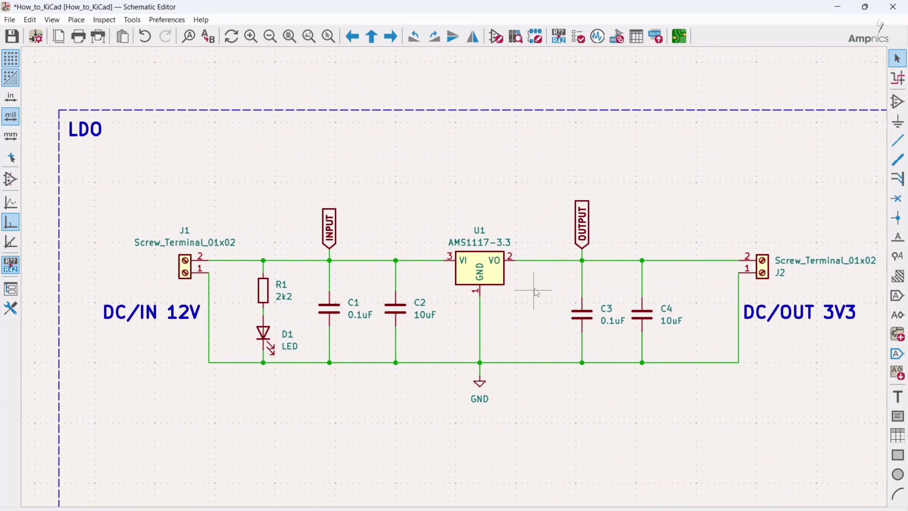